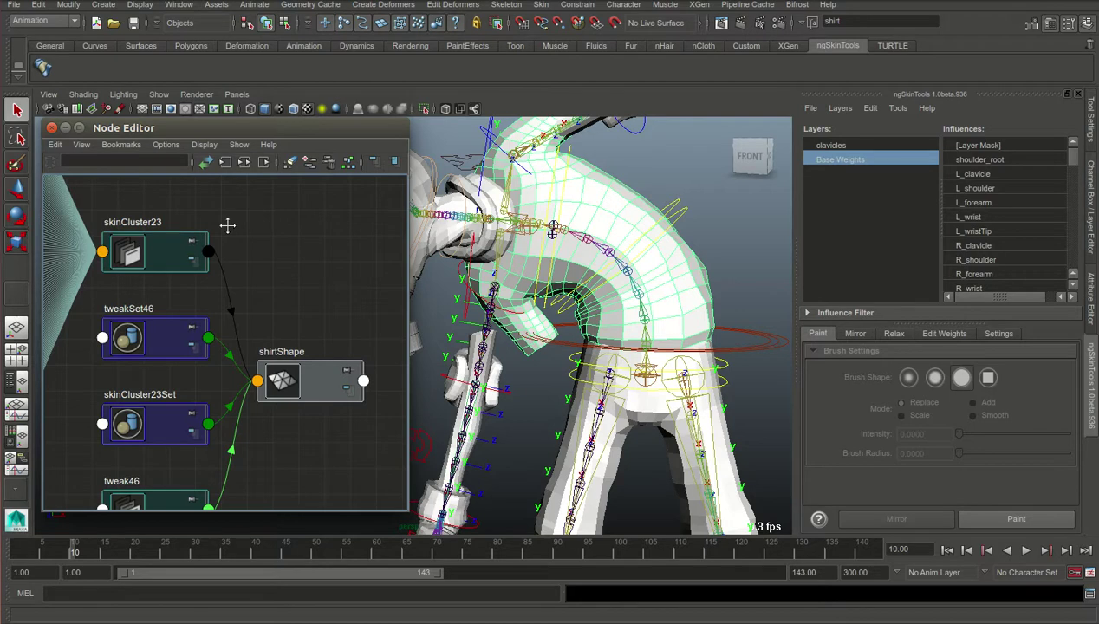
Step: Examine the joint nodes feeding into skinCluster23 in the node graph, selecting L_footTip and R_foot2 among them
{"action": "right_click_drag", "start_coordinate": [274, 252], "coordinate": [119, 337], "text": "alt"}
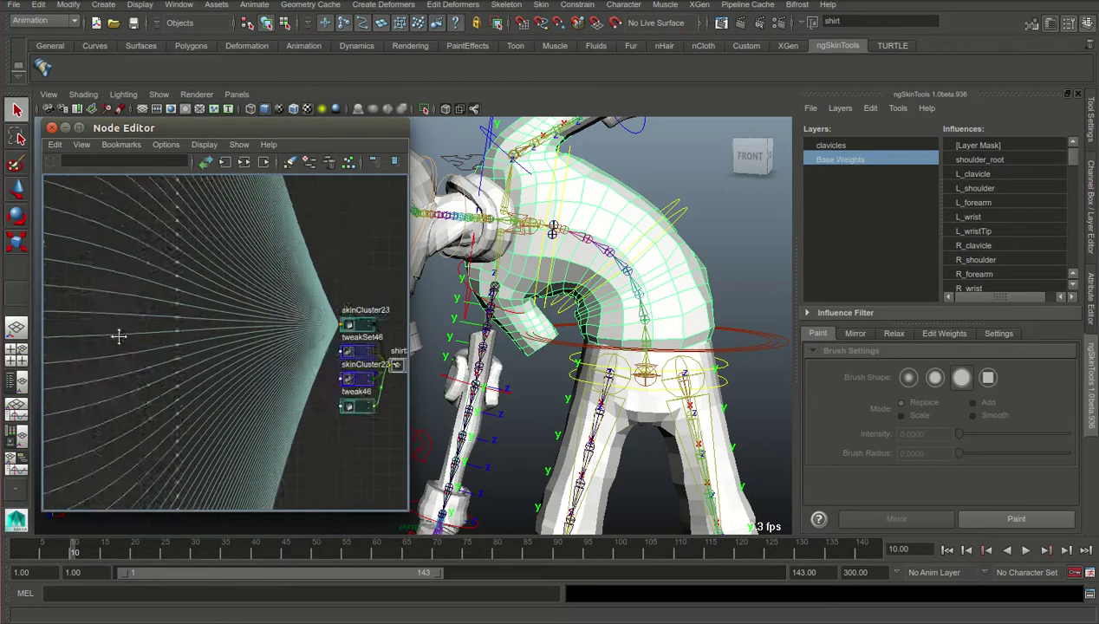
{"action": "scroll", "coordinate": [119, 336], "scroll_direction": "up", "scroll_amount": 5}
{"action": "left_click", "coordinate": [134, 332]}
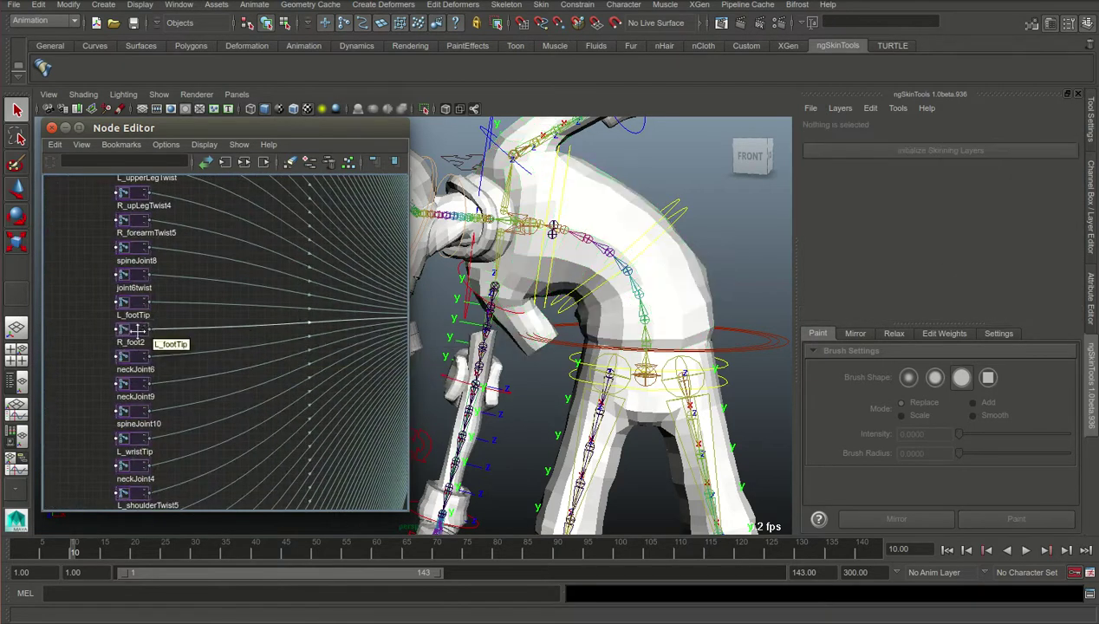
{"action": "left_click", "coordinate": [138, 330]}
{"action": "middle_click_drag", "start_coordinate": [390, 329], "coordinate": [251, 325], "text": "alt"}
{"action": "scroll", "coordinate": [258, 318], "scroll_direction": "up", "scroll_amount": 3}
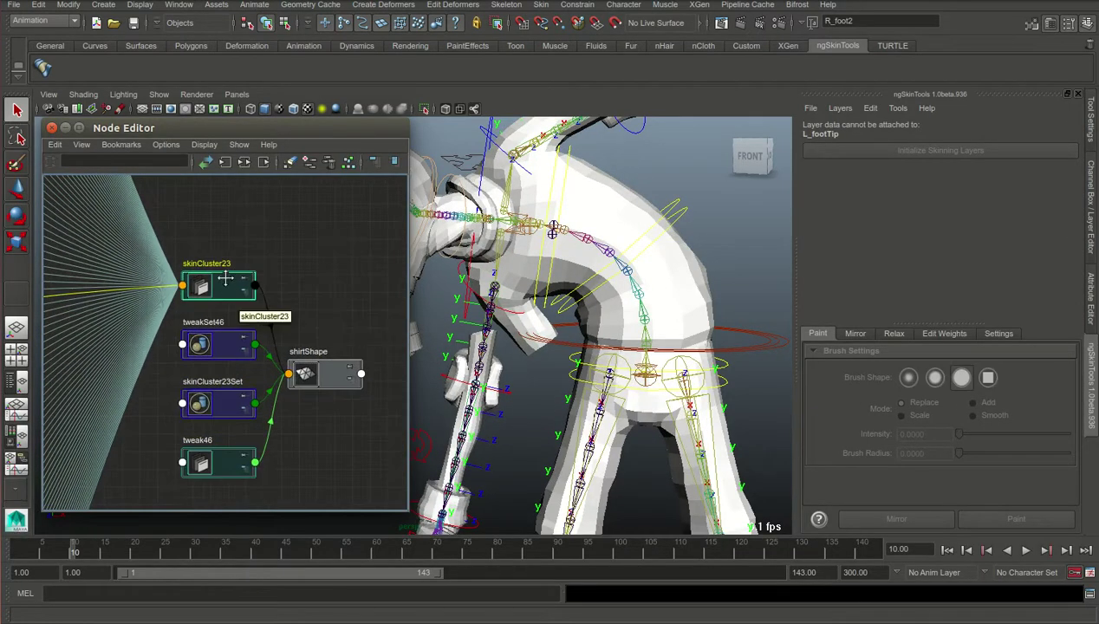
Step: Inspect the output geometry connection from skinCluster23 to shirtShape, moving the shirtShape node farther away from the skin cluster
{"action": "left_click", "coordinate": [318, 376]}
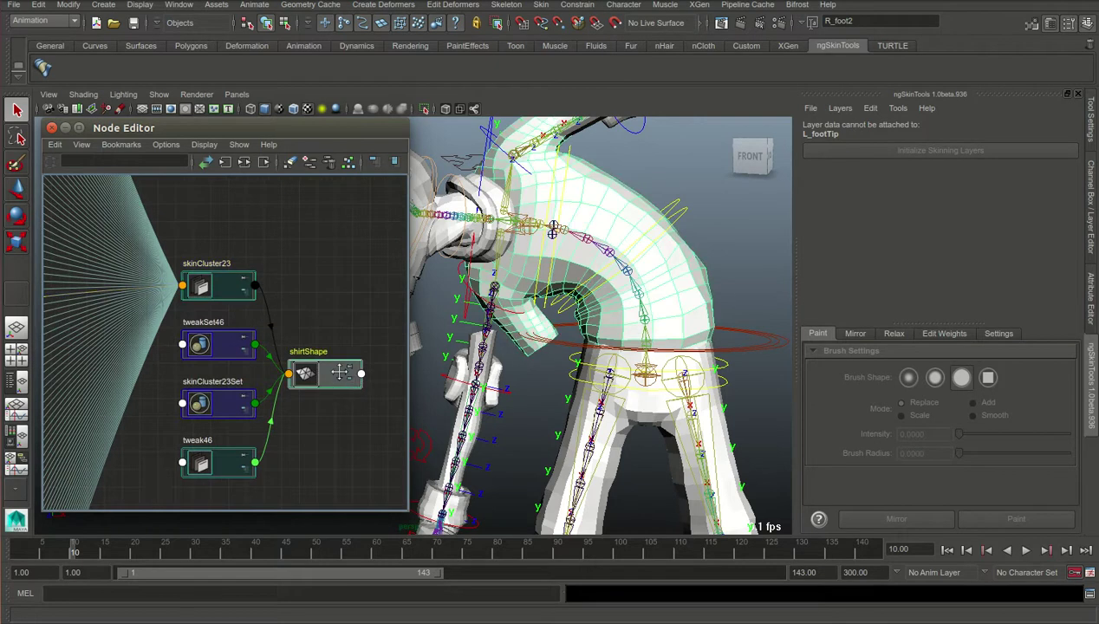
{"action": "middle_click_drag", "start_coordinate": [317, 384], "coordinate": [286, 356], "text": "alt"}
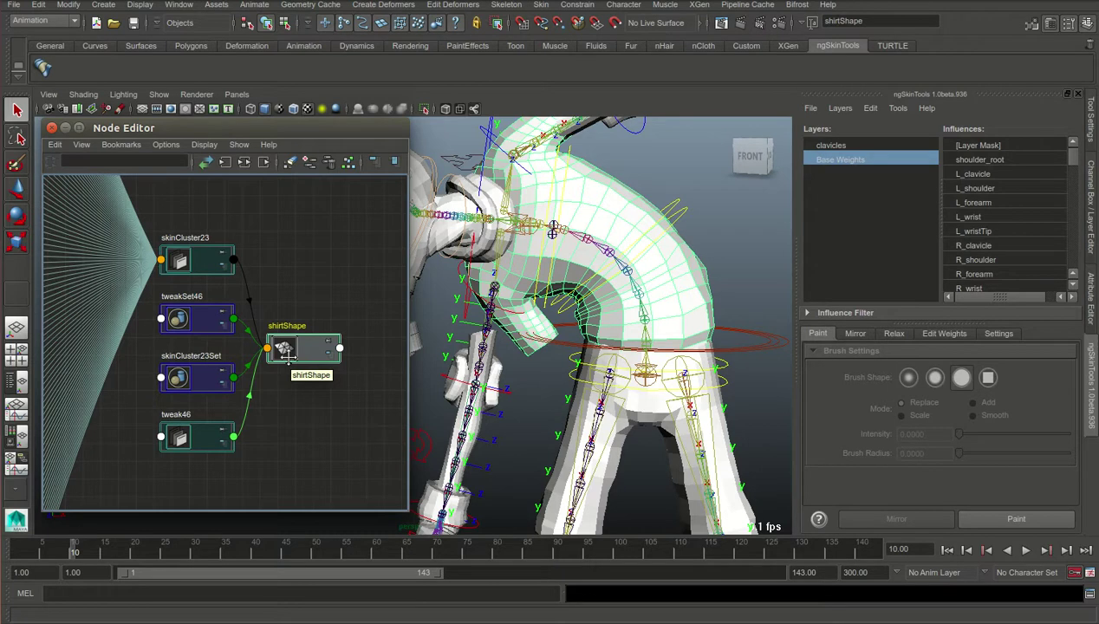
{"action": "left_click", "coordinate": [203, 257]}
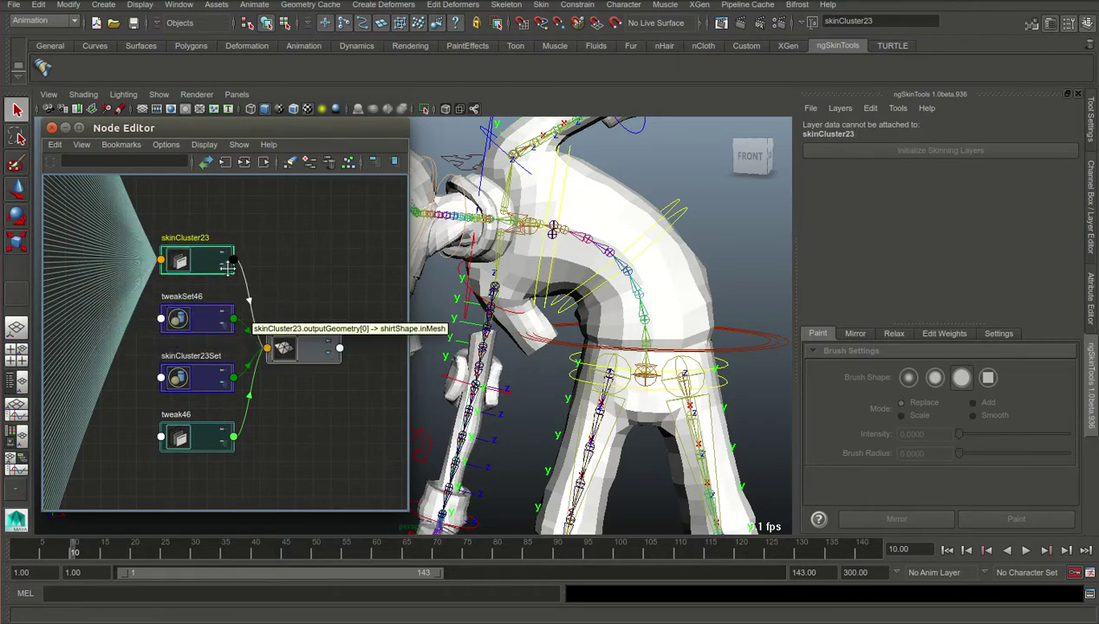
{"action": "left_click", "coordinate": [246, 290]}
{"action": "left_click_drag", "start_coordinate": [303, 349], "coordinate": [337, 328]}
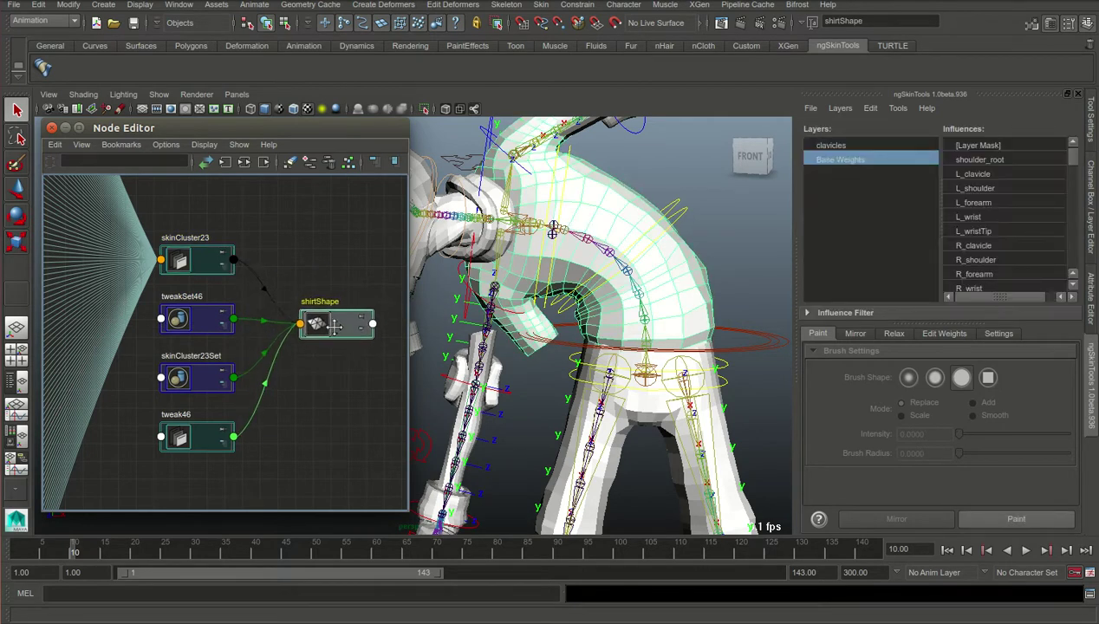
{"action": "left_click", "coordinate": [271, 298]}
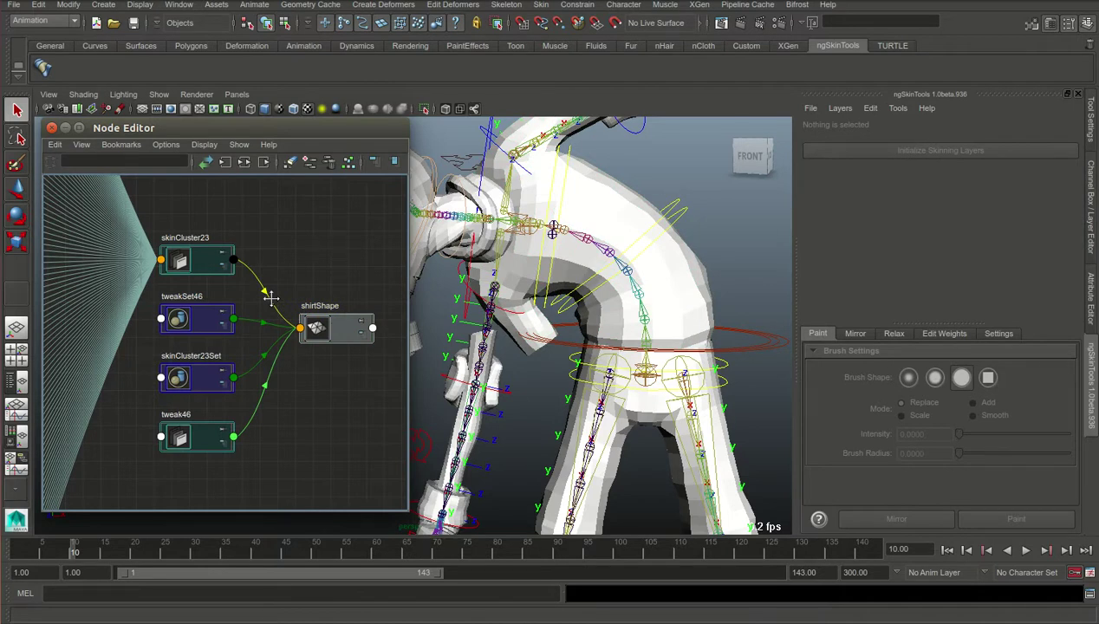
Step: Graph only the output connections of skinCluster23 and set the ngSkinToolsData_skinCluster23 node apart from the other outputs
{"action": "left_click", "coordinate": [205, 263]}
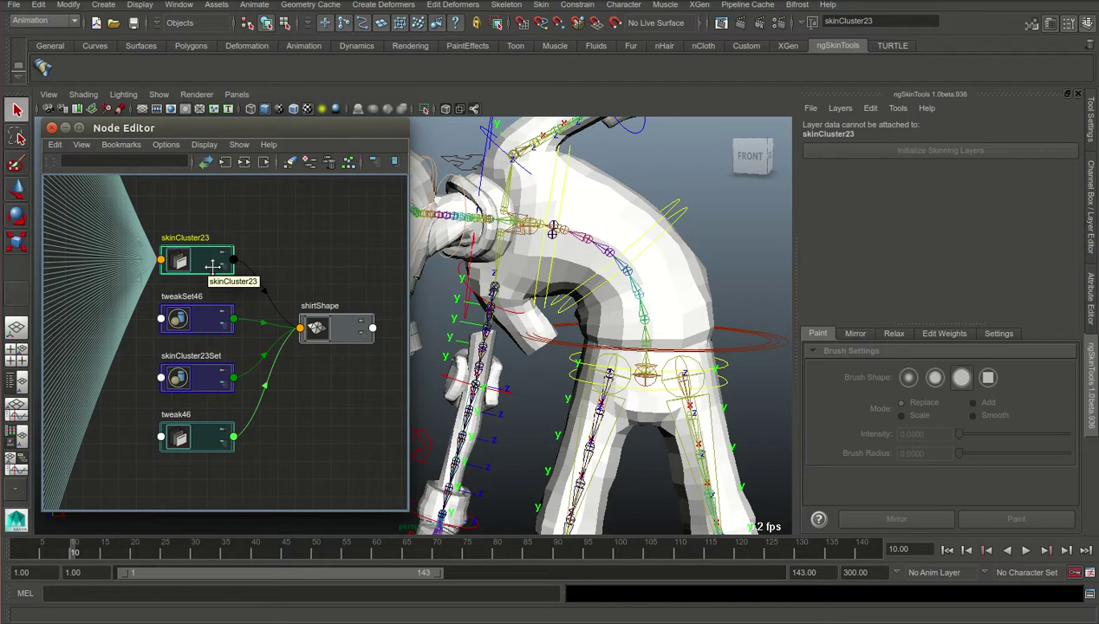
{"action": "left_click", "coordinate": [263, 162]}
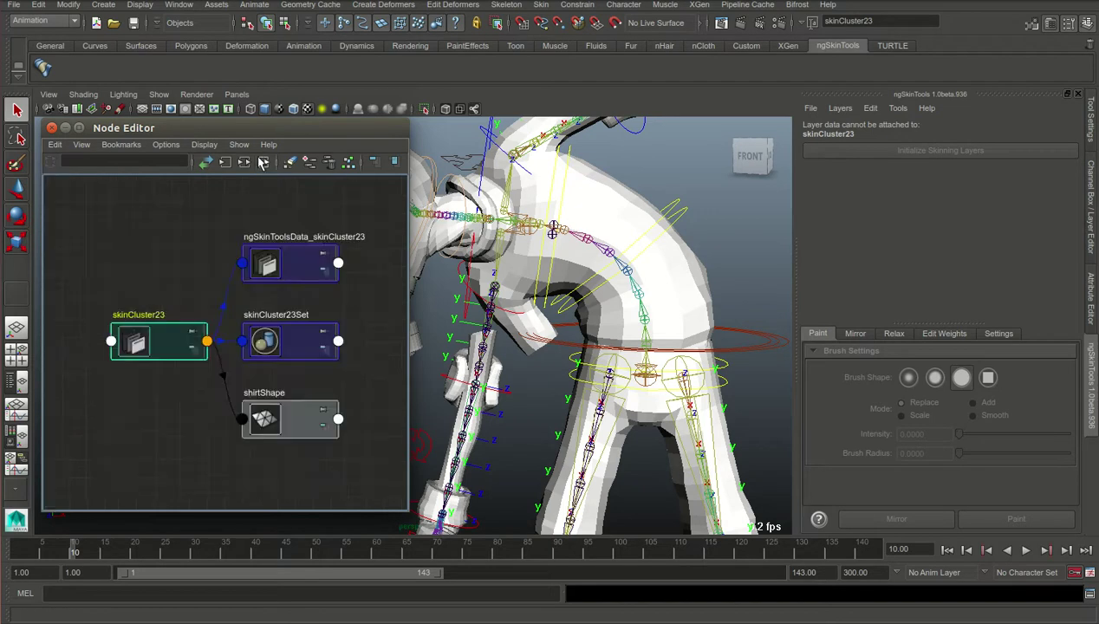
{"action": "left_click_drag", "start_coordinate": [281, 261], "coordinate": [323, 234]}
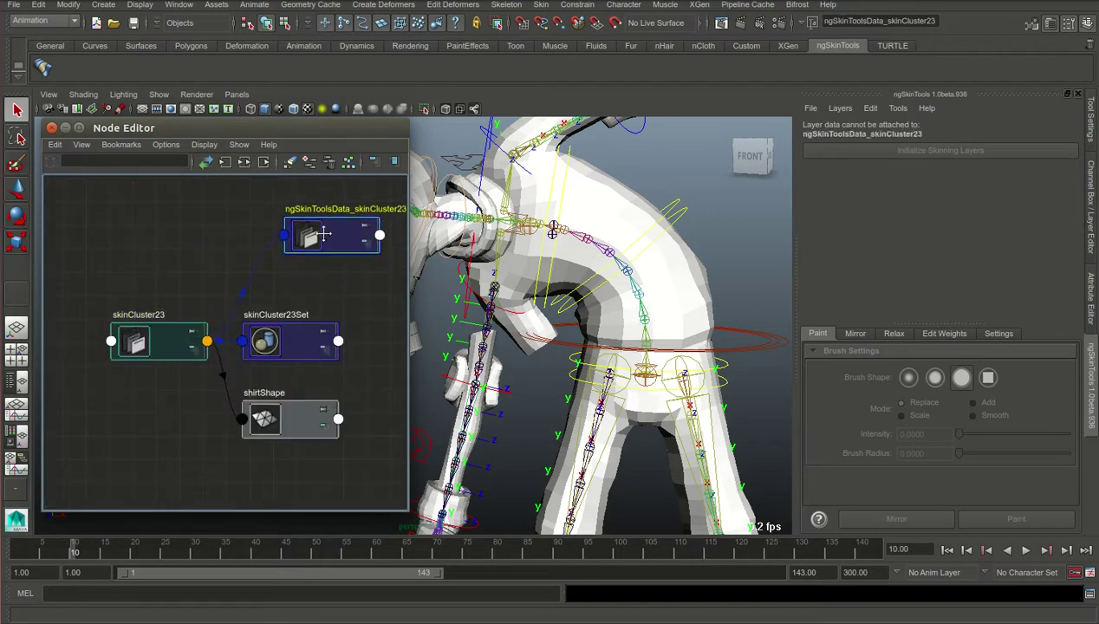
{"action": "left_click", "coordinate": [254, 266]}
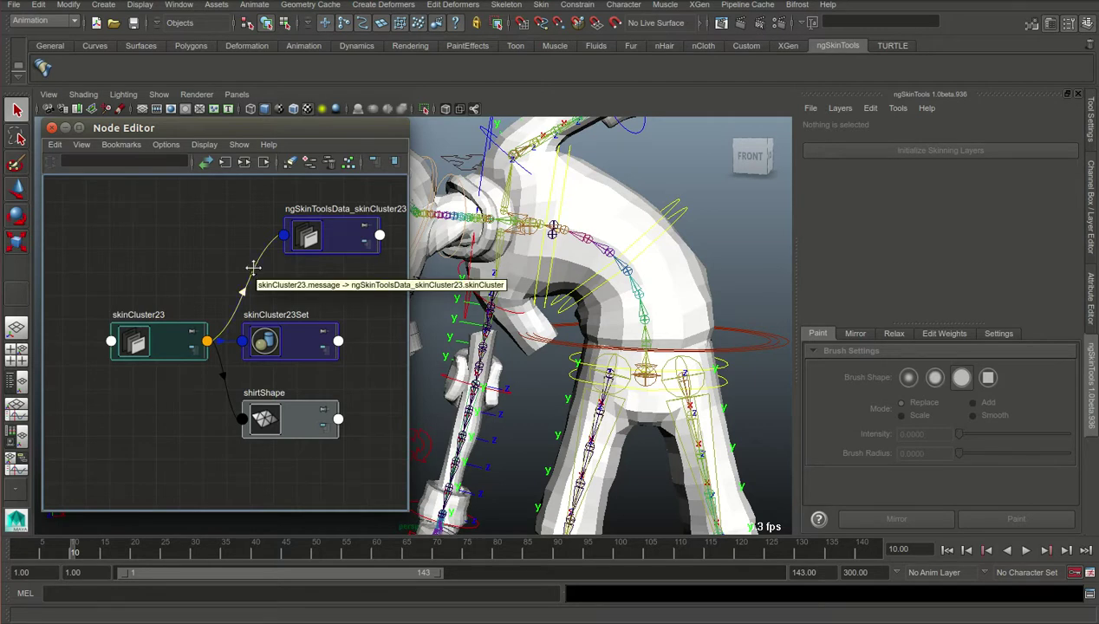
{"action": "left_click_drag", "start_coordinate": [338, 241], "coordinate": [314, 244]}
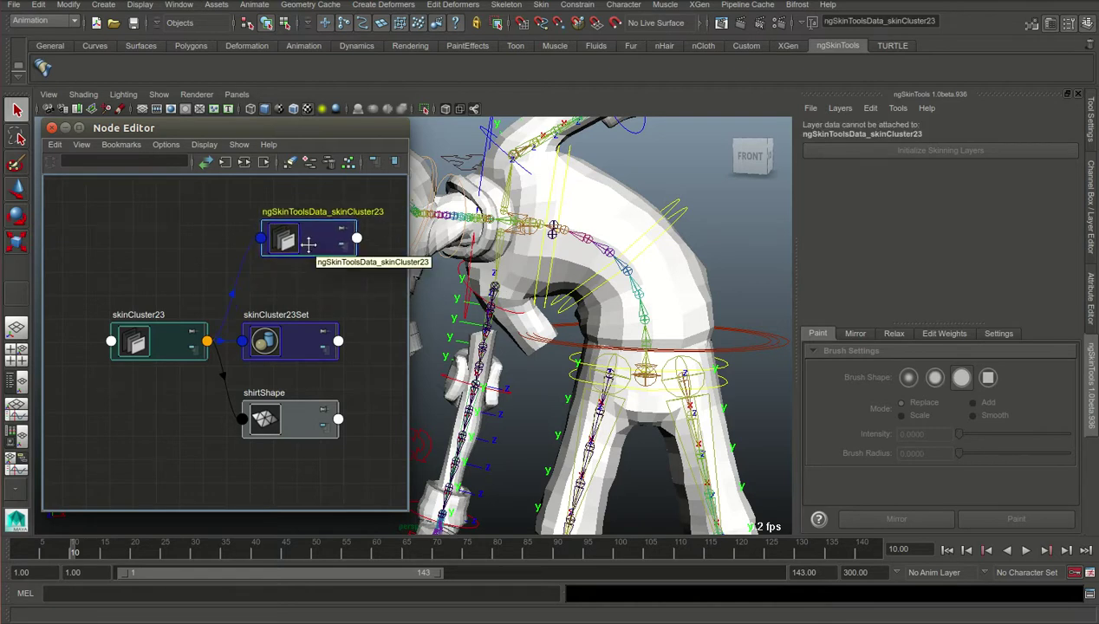
{"action": "left_click_drag", "start_coordinate": [307, 244], "coordinate": [307, 241]}
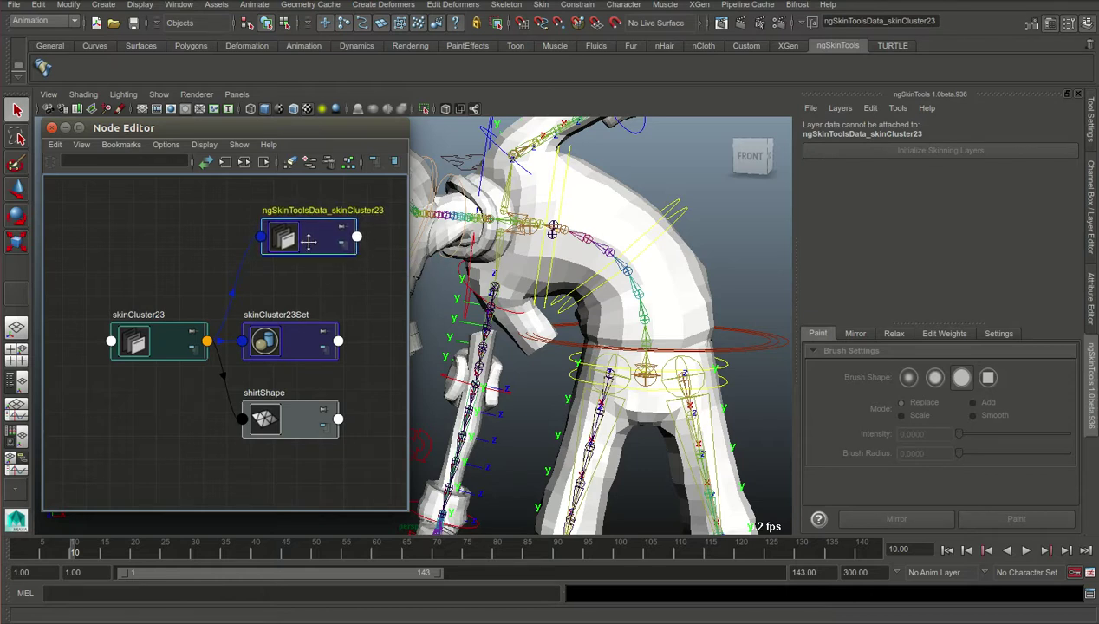
Step: Reposition ngSkinToolsData_skinCluster23 slightly and move skinCluster23 farther away from its output nodes
{"action": "left_click", "coordinate": [189, 330]}
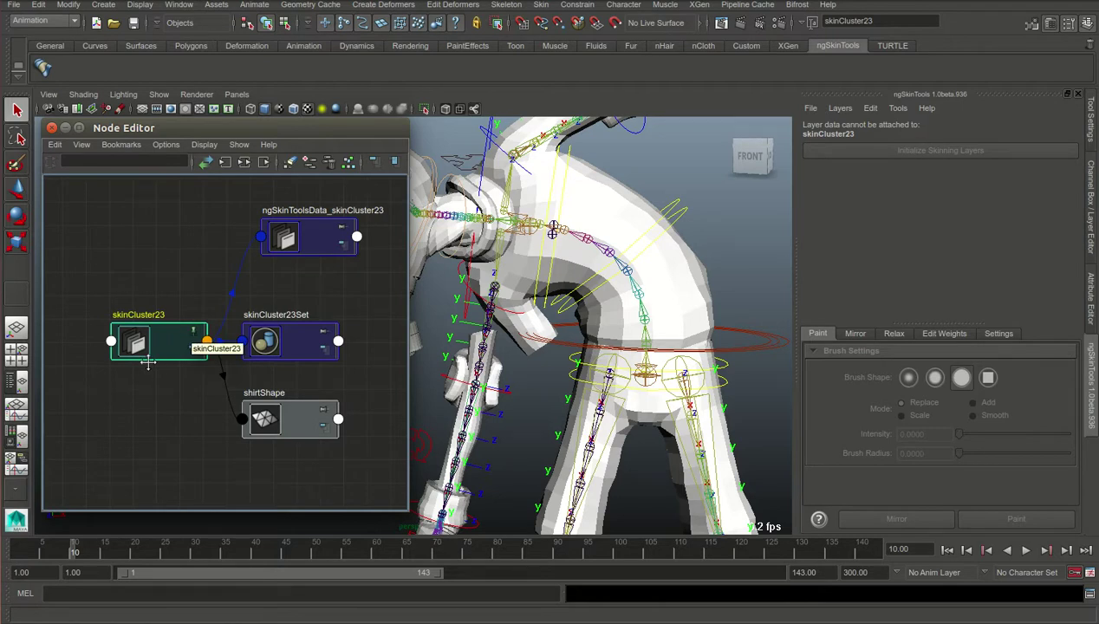
{"action": "mouse_move", "coordinate": [307, 238]}
{"action": "left_mouse_down"}
{"action": "mouse_move", "coordinate": [322, 243]}
{"action": "mouse_move", "coordinate": [295, 244]}
{"action": "left_mouse_up"}
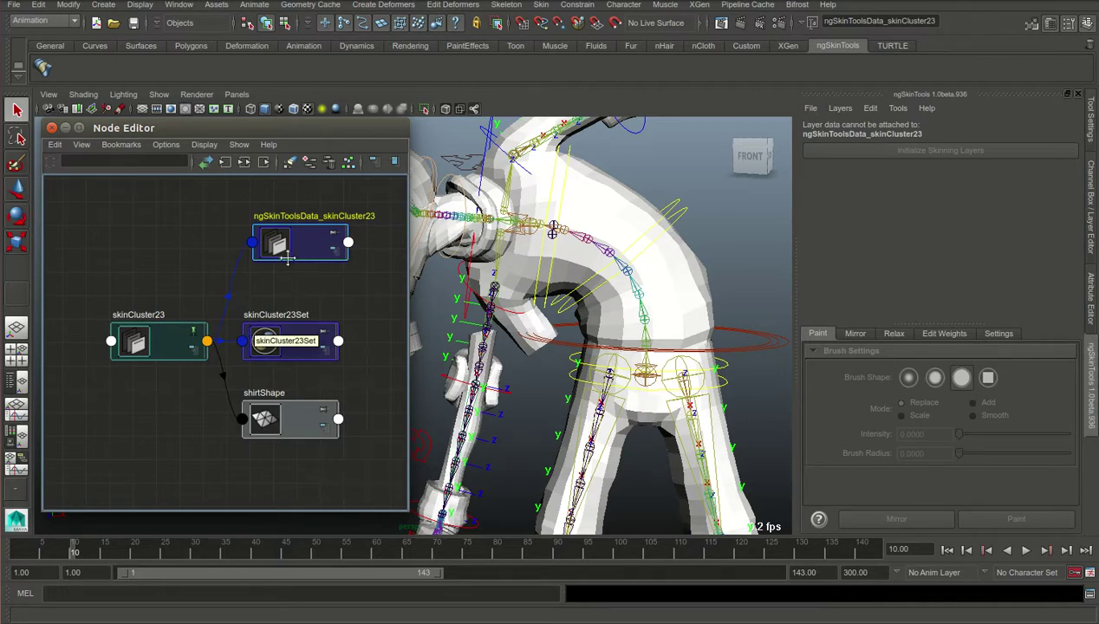
{"action": "left_click_drag", "start_coordinate": [170, 343], "coordinate": [145, 317]}
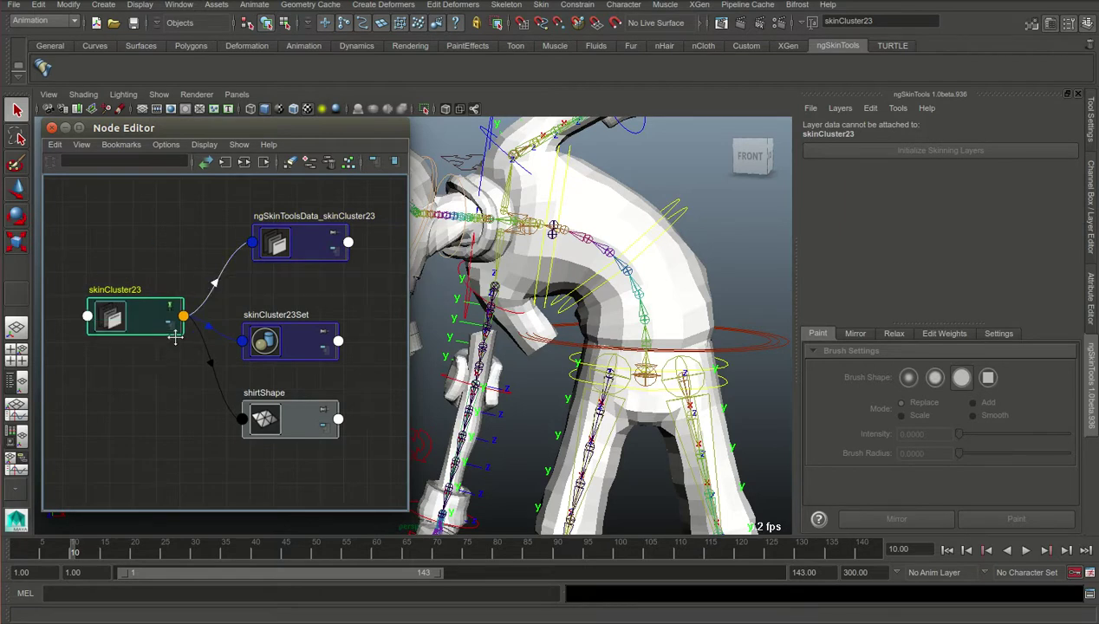
{"action": "left_click_drag", "start_coordinate": [145, 321], "coordinate": [146, 347]}
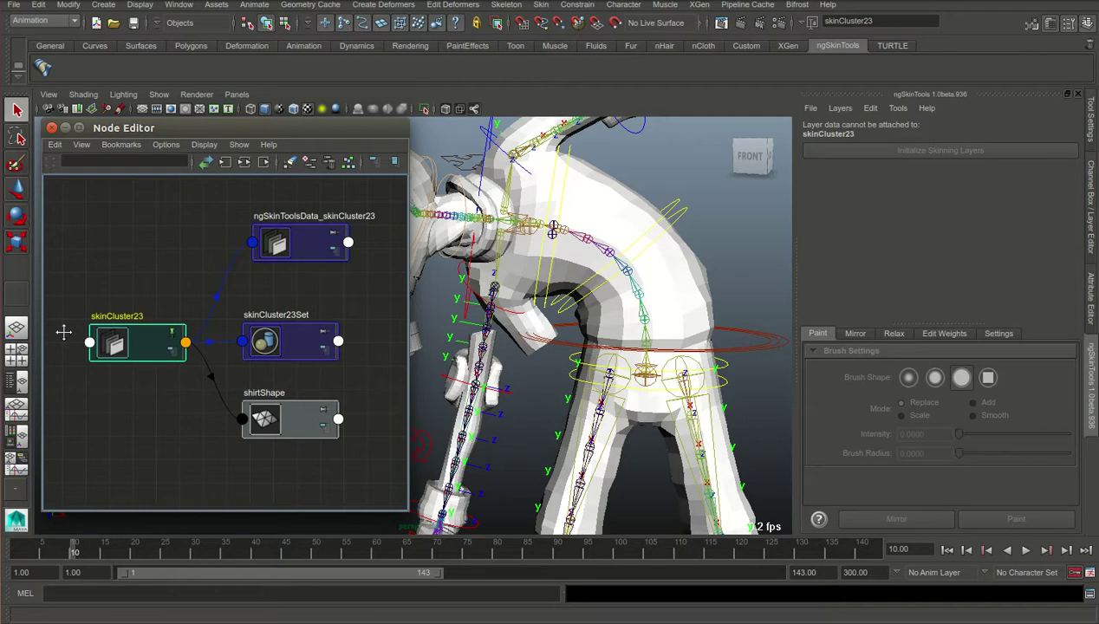
Step: Delete the ngSkinToolsData_skinCluster23 node and scrub the animation to frame 4 to check the shirt's deformation
{"action": "left_click_drag", "start_coordinate": [303, 251], "coordinate": [274, 236]}
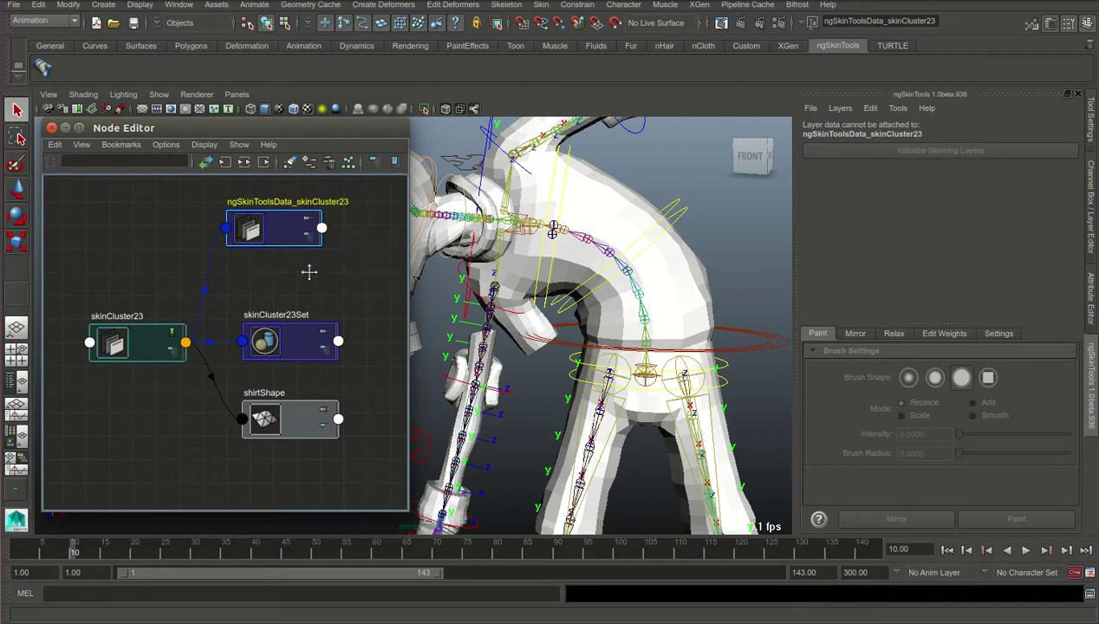
{"action": "key", "text": "Delete"}
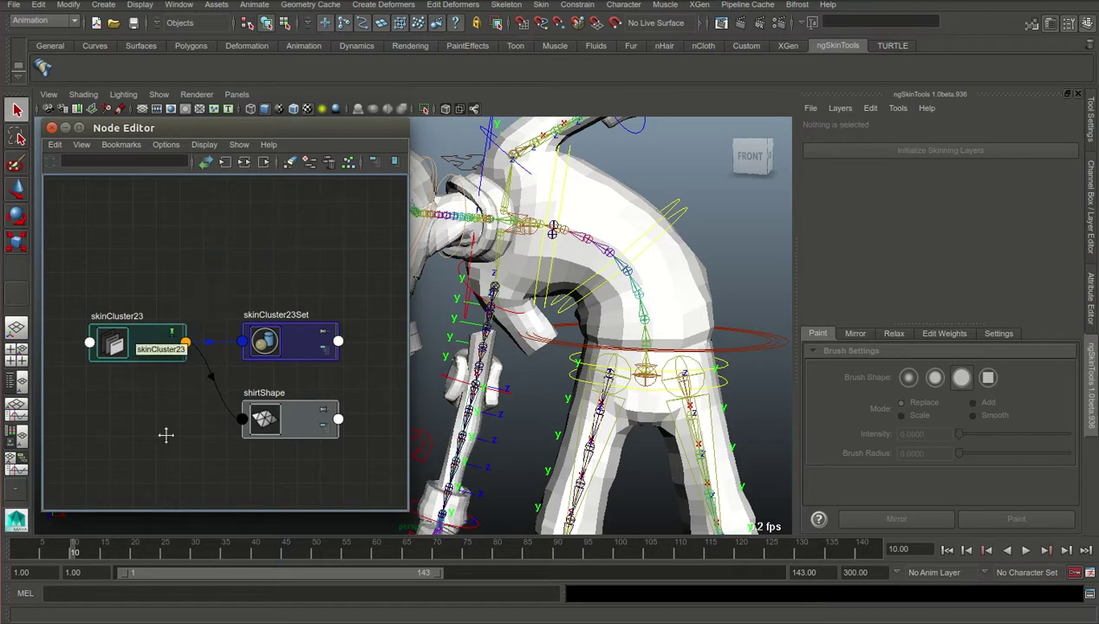
{"action": "left_click_drag", "start_coordinate": [73, 552], "coordinate": [37, 545]}
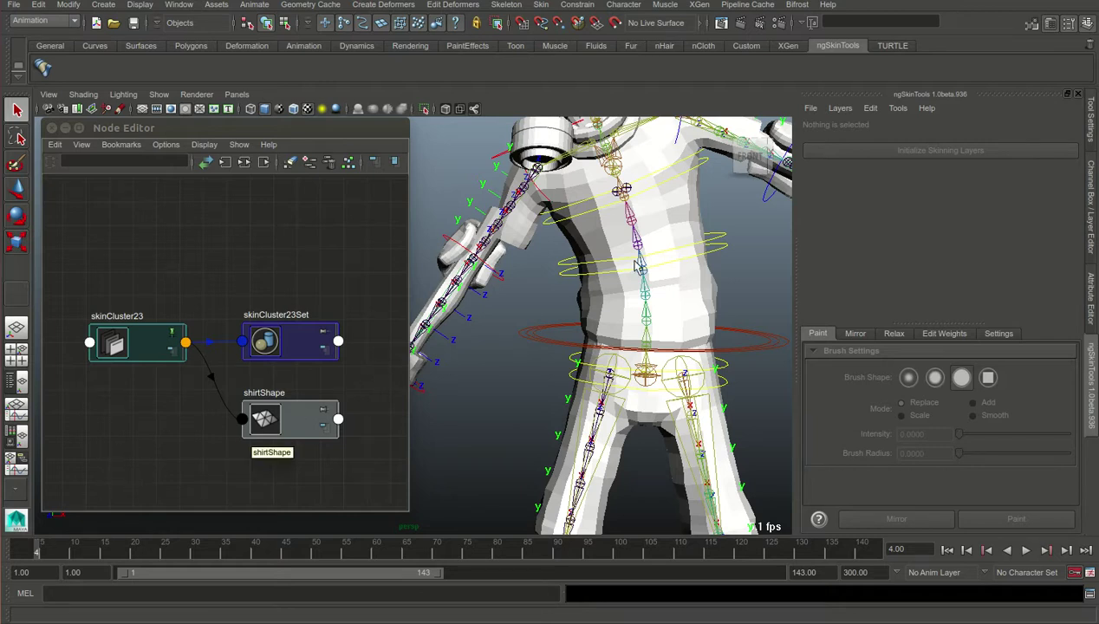
Step: Locate the Delete Custom Nodes command in ngSkinTools and leave it unused
{"action": "left_click", "coordinate": [863, 113]}
{"action": "left_click", "coordinate": [874, 111]}
{"action": "left_click", "coordinate": [871, 111]}
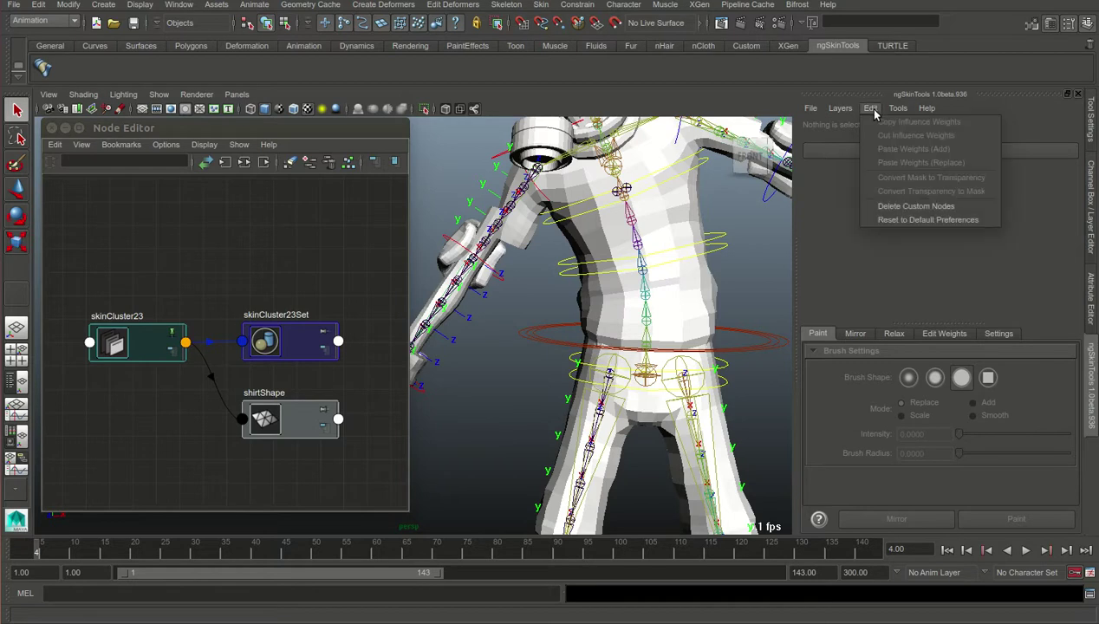
{"action": "left_click", "coordinate": [918, 206]}
{"action": "left_click", "coordinate": [546, 250]}
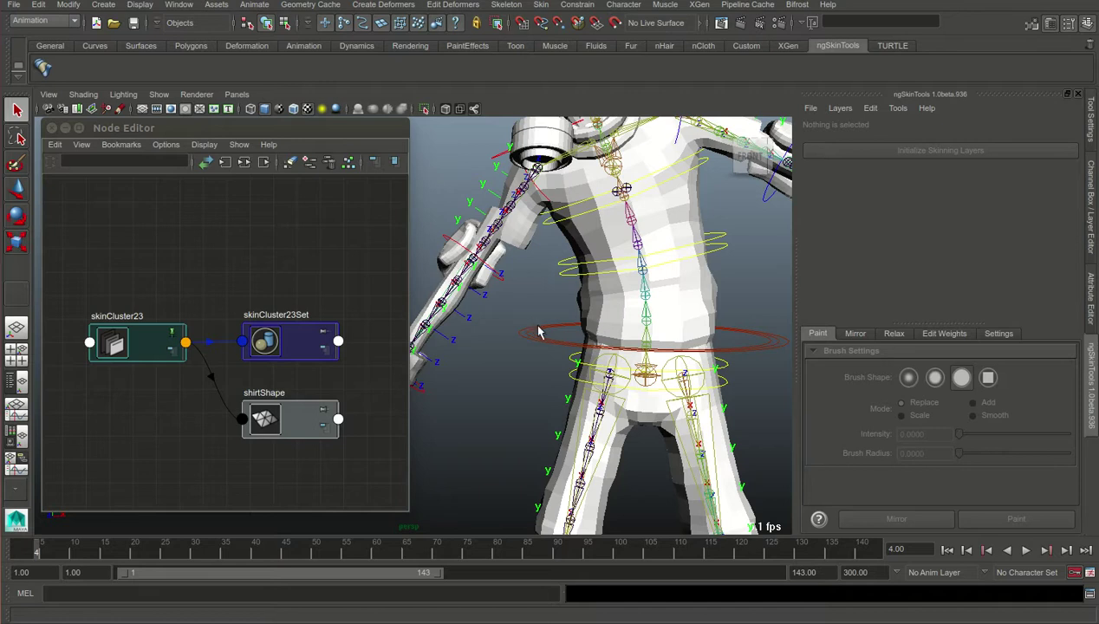
Step: Undo the deletion of the ngSkinToolsData_skinCluster23 node and shift the restored node farther from skinCluster23
{"action": "key", "text": "ctrl+z"}
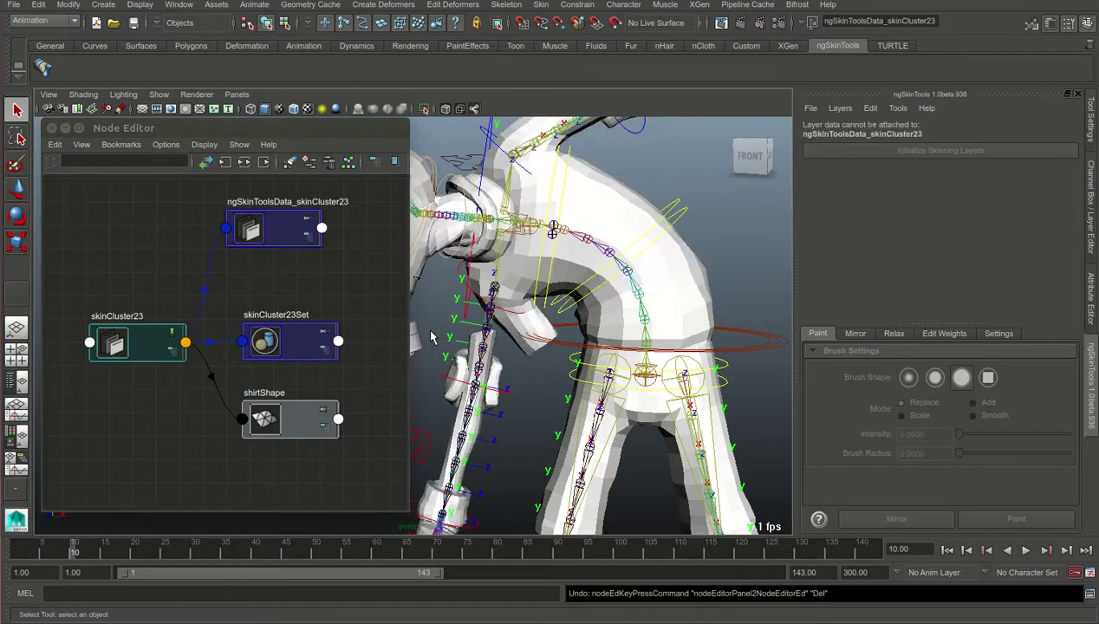
{"action": "left_click", "coordinate": [270, 231]}
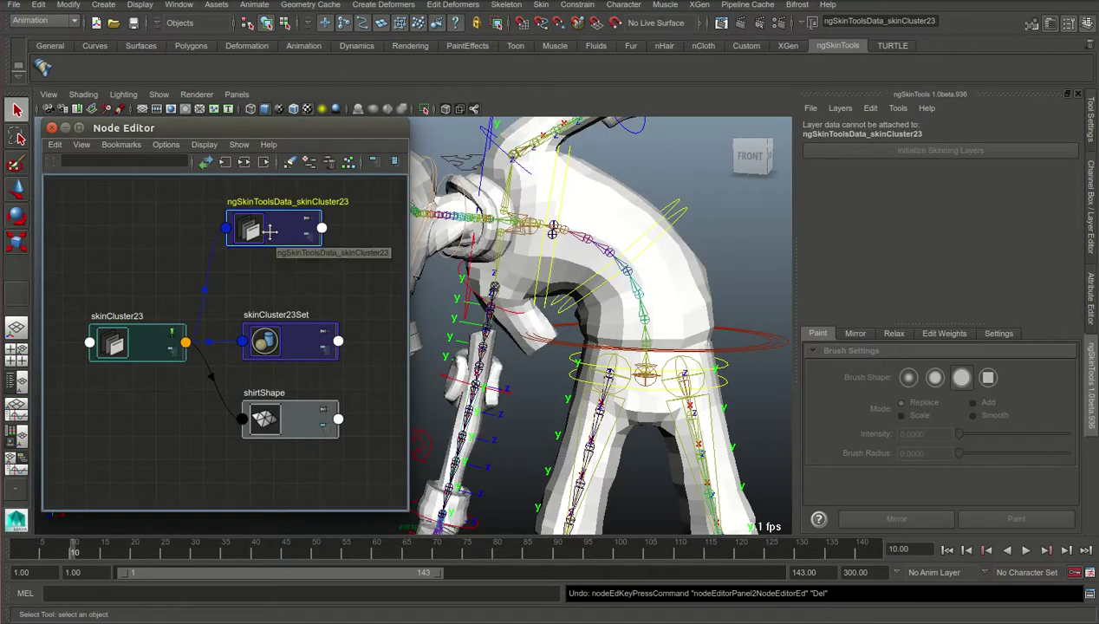
{"action": "left_click_drag", "start_coordinate": [269, 231], "coordinate": [299, 244]}
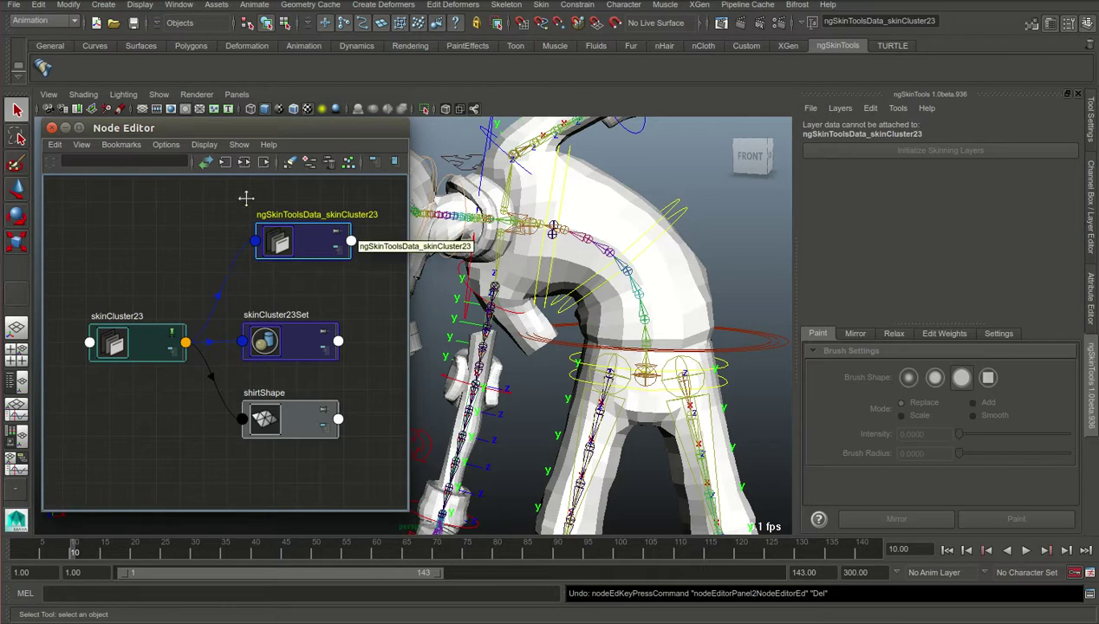
Step: Move ngSkinToolsData_skinCluster23 farther above skinCluster23Set and realign skinCluster23 level with that set node
{"action": "left_click", "coordinate": [136, 337]}
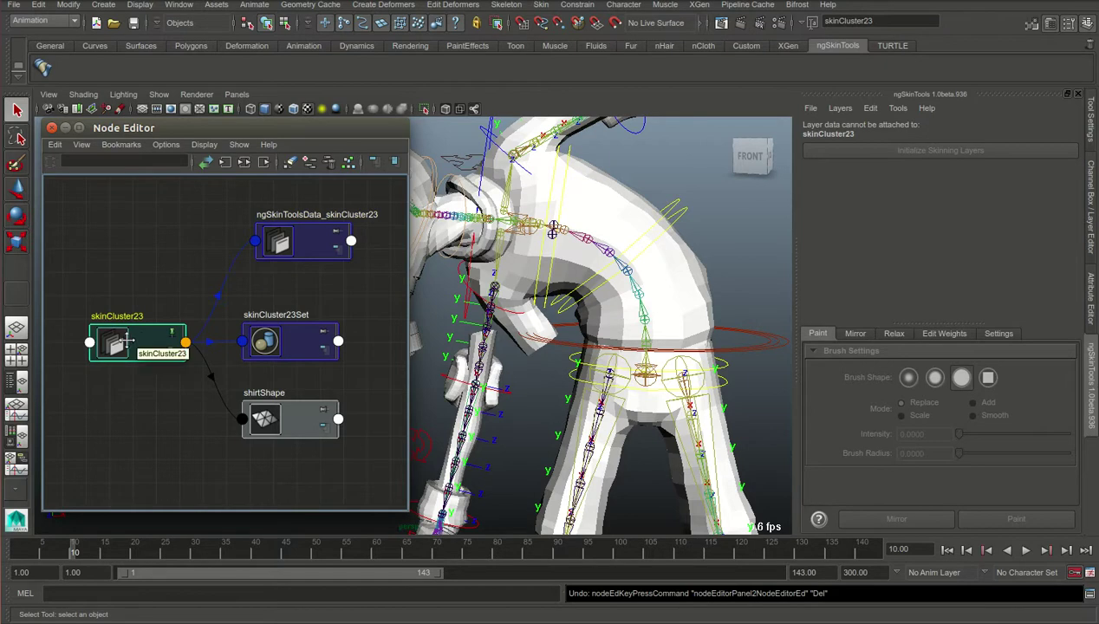
{"action": "left_click_drag", "start_coordinate": [311, 243], "coordinate": [297, 223]}
{"action": "mouse_move", "coordinate": [141, 336]}
{"action": "left_mouse_down"}
{"action": "mouse_move", "coordinate": [174, 336]}
{"action": "mouse_move", "coordinate": [123, 324]}
{"action": "left_mouse_up"}
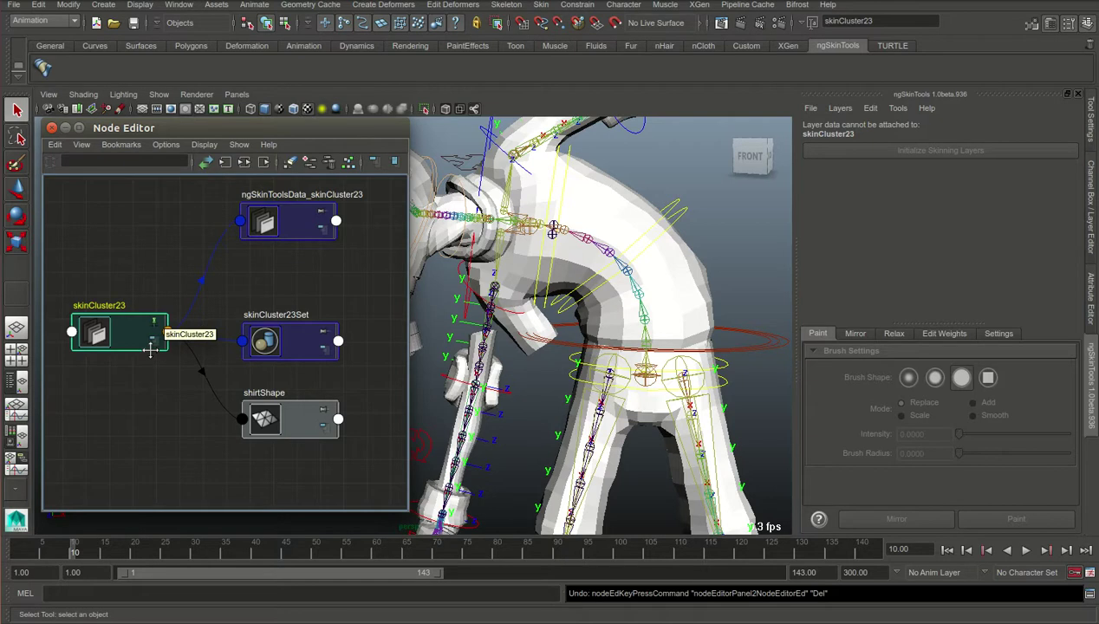
{"action": "left_click_drag", "start_coordinate": [130, 337], "coordinate": [137, 349]}
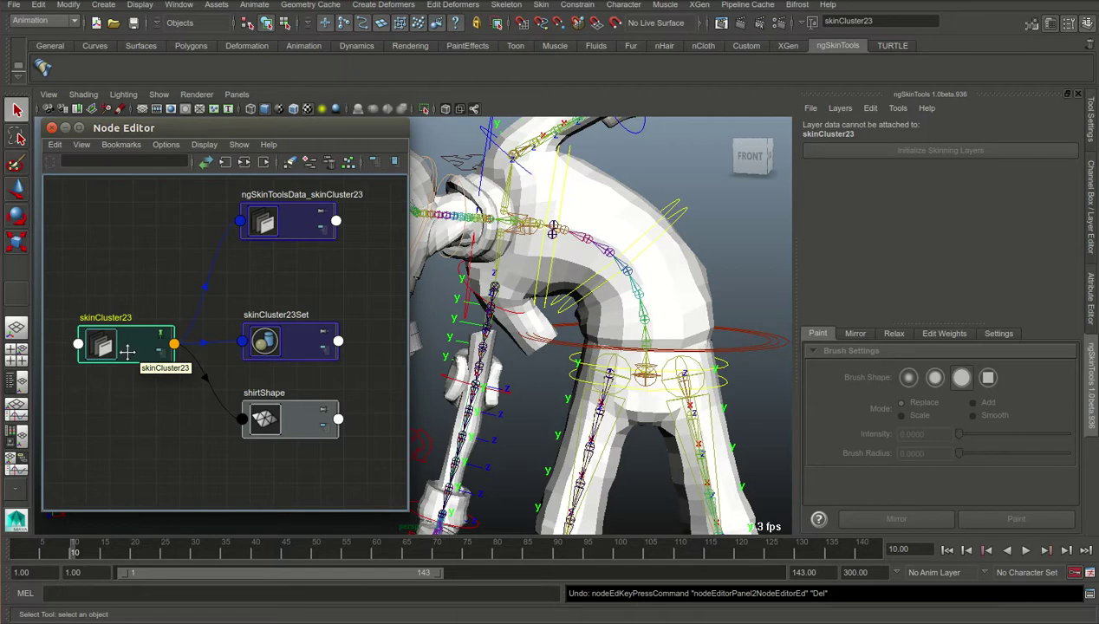
{"action": "left_click_drag", "start_coordinate": [127, 350], "coordinate": [138, 370]}
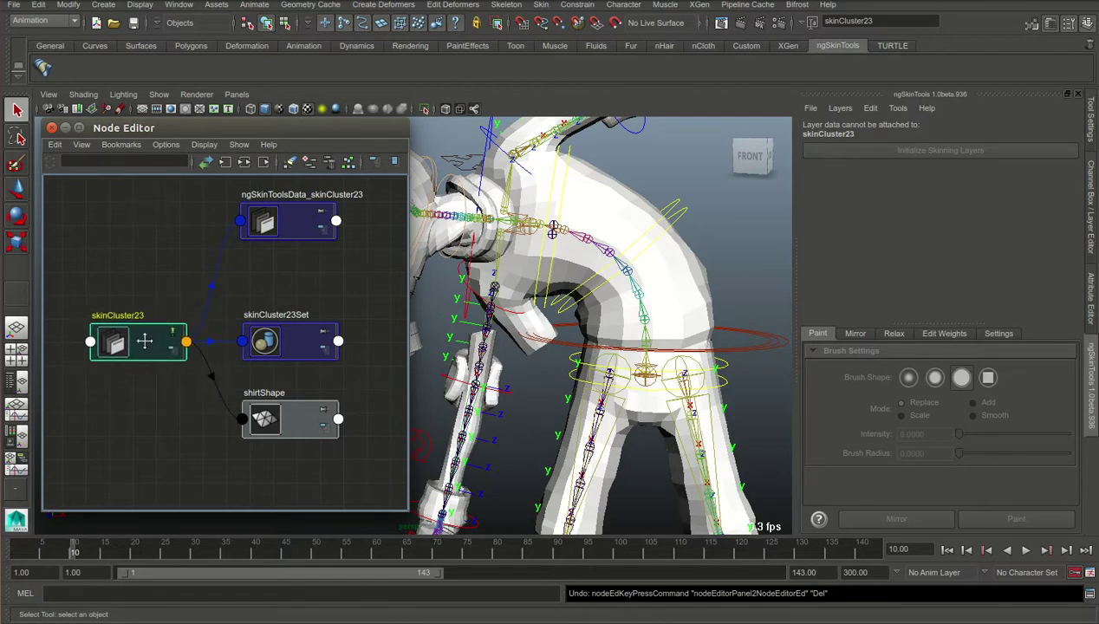